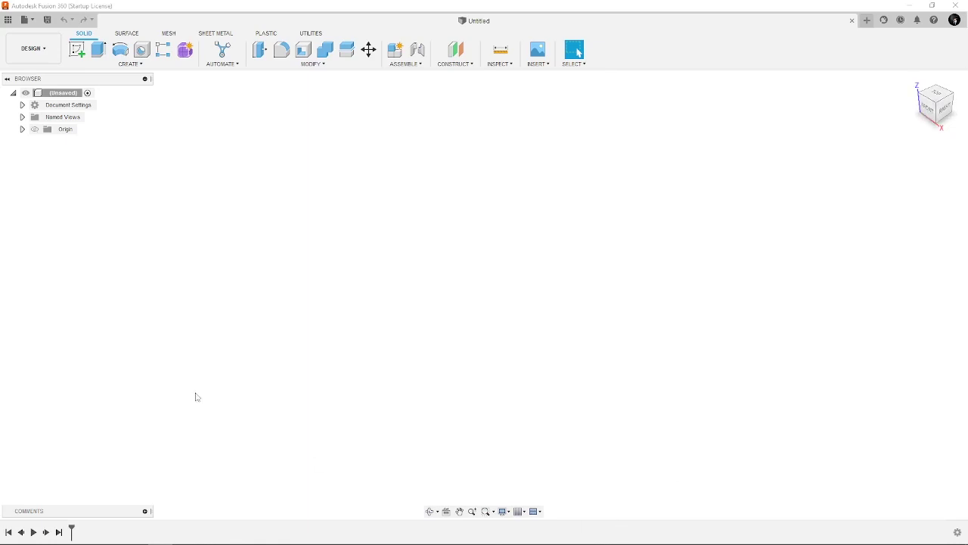
Show the origin and sketch a 20.3 mm diameter circle centred on the origin on the horizontal XY plane
left_click(35, 129)
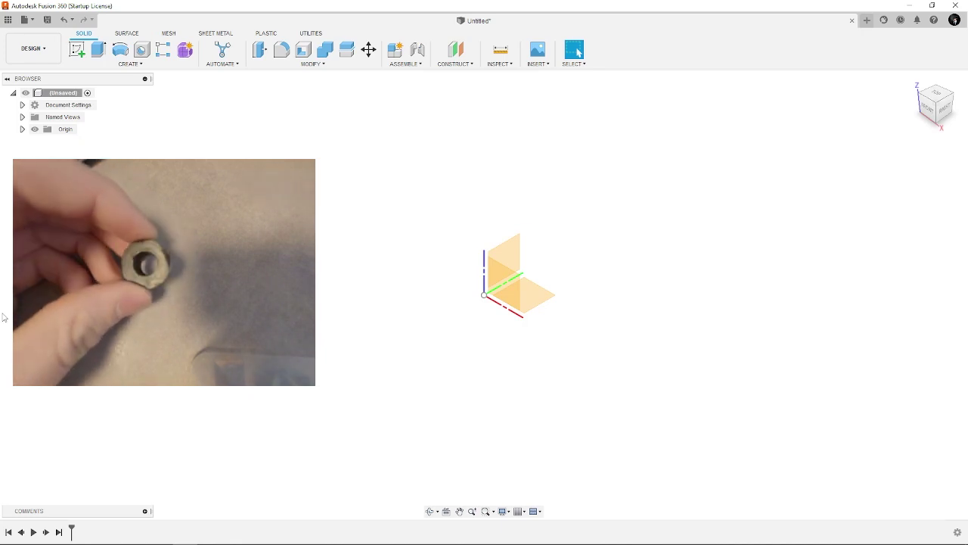
left_click(936, 94)
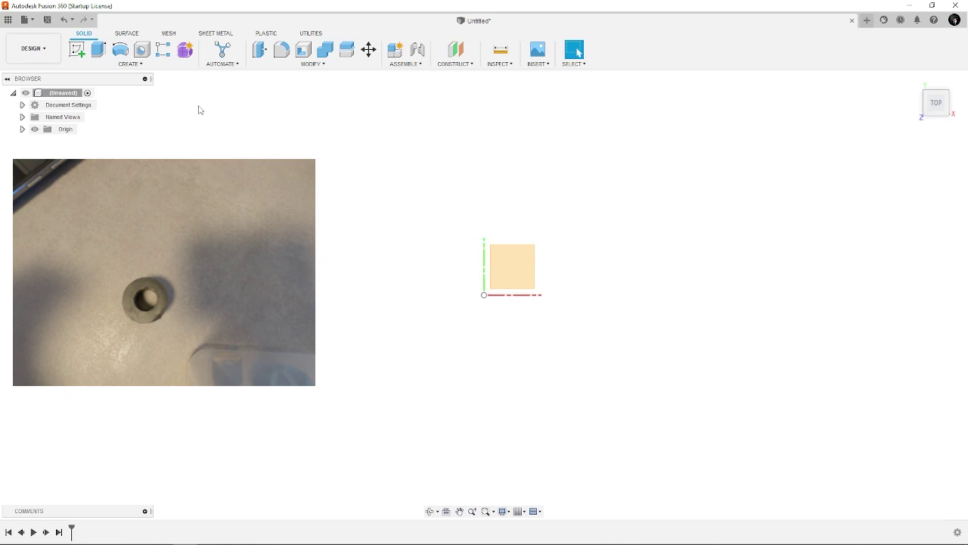
key("e")
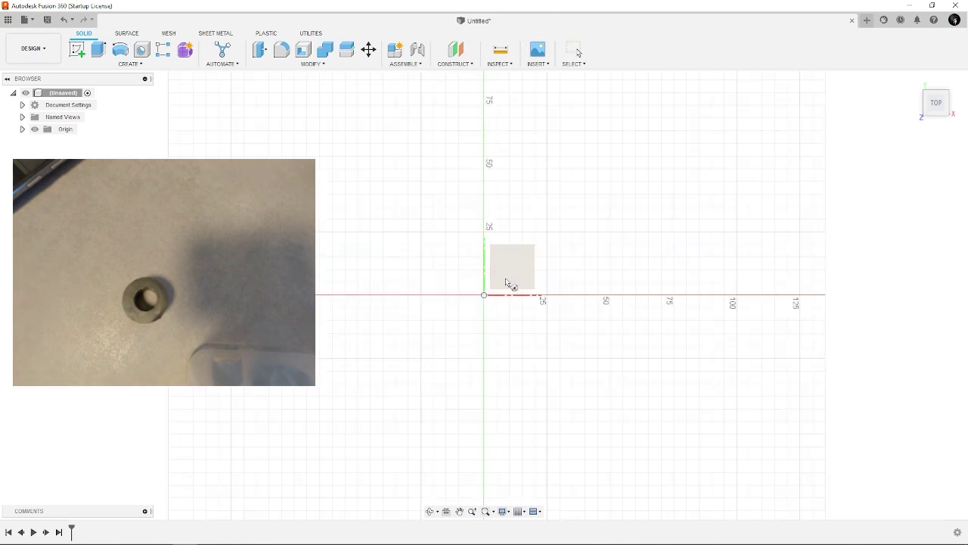
left_click(508, 272)
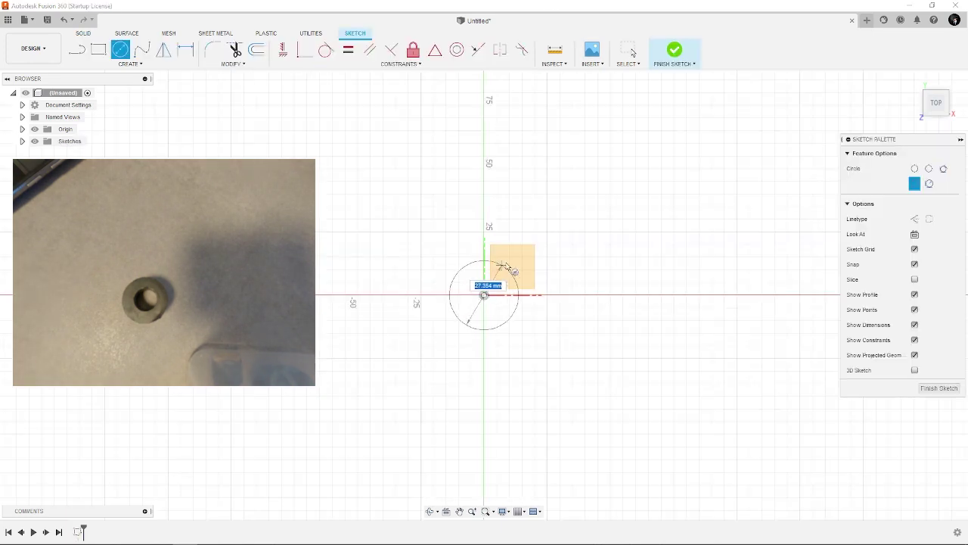
key("Return")
key("Escape")
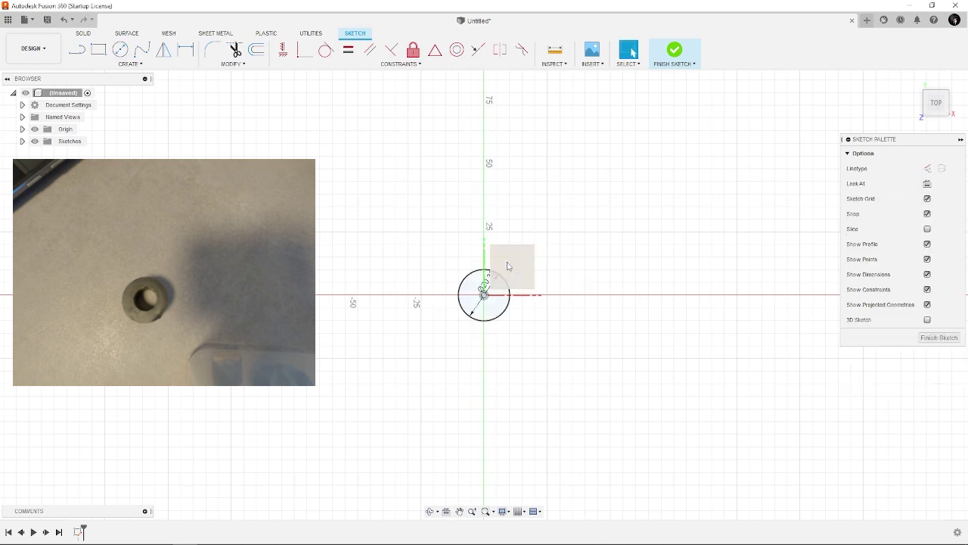
Add a 10 mm diameter circle concentric with the outer circle, centred on the origin
scroll(490, 296, "up", 8)
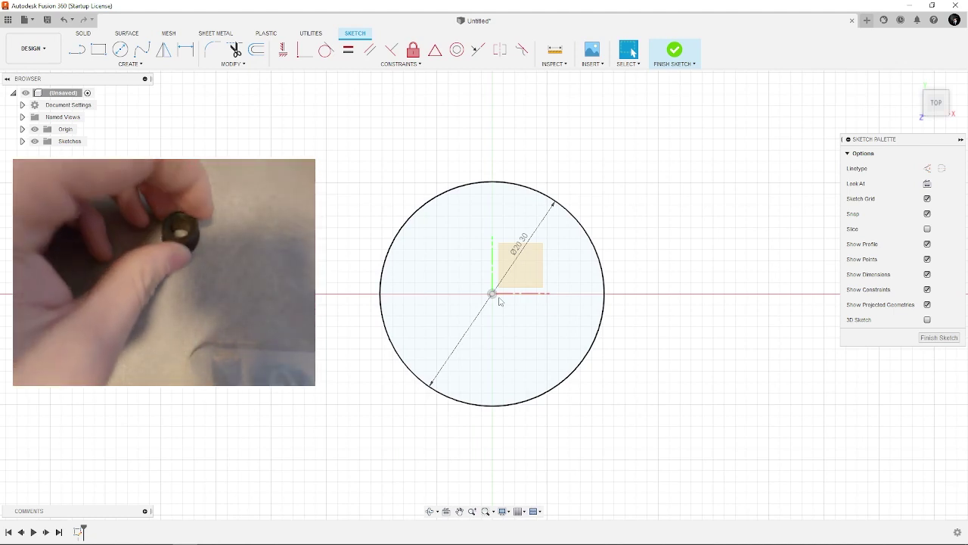
key("c")
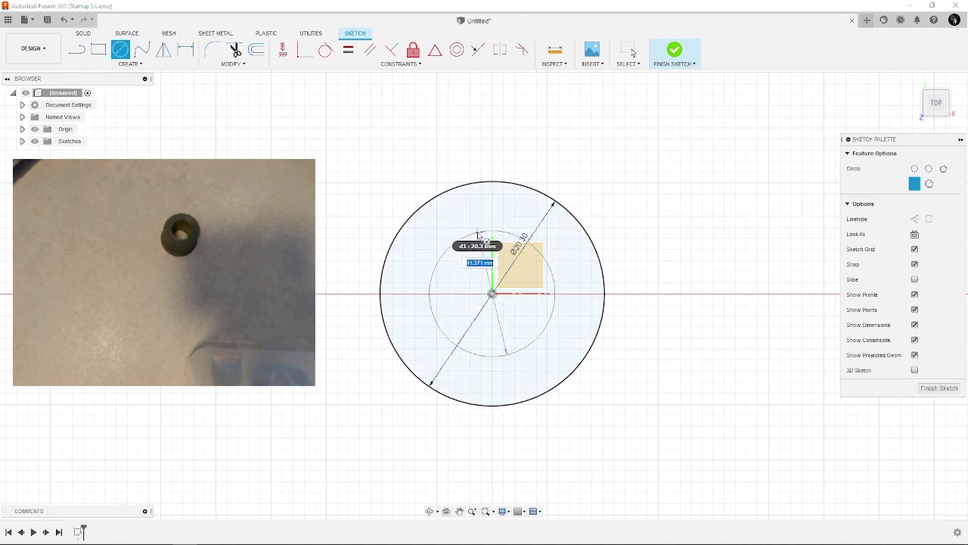
type("10")
key("Return")
key("Escape")
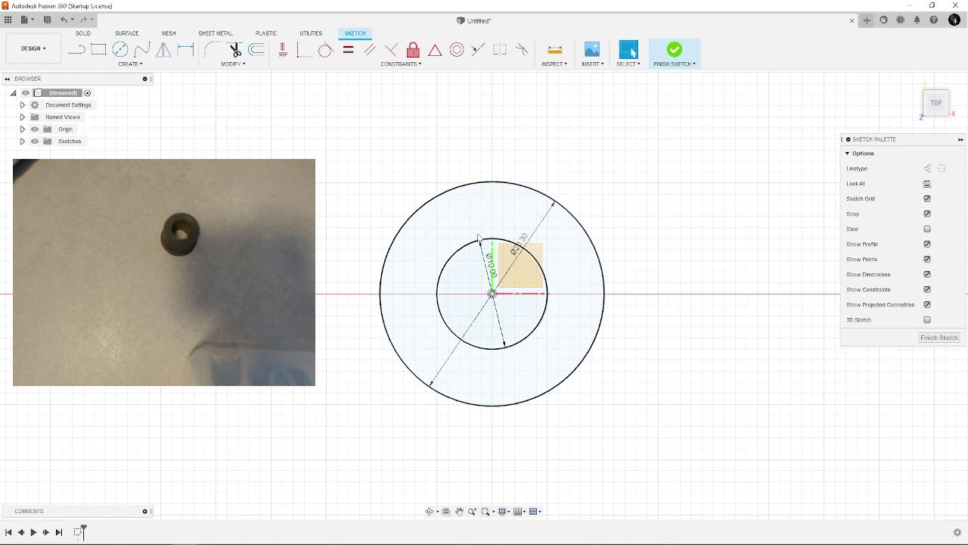
Extrude the ring profile between the two circles 1.2 mm as a new body
middle_click_drag(578, 171, 570, 172)
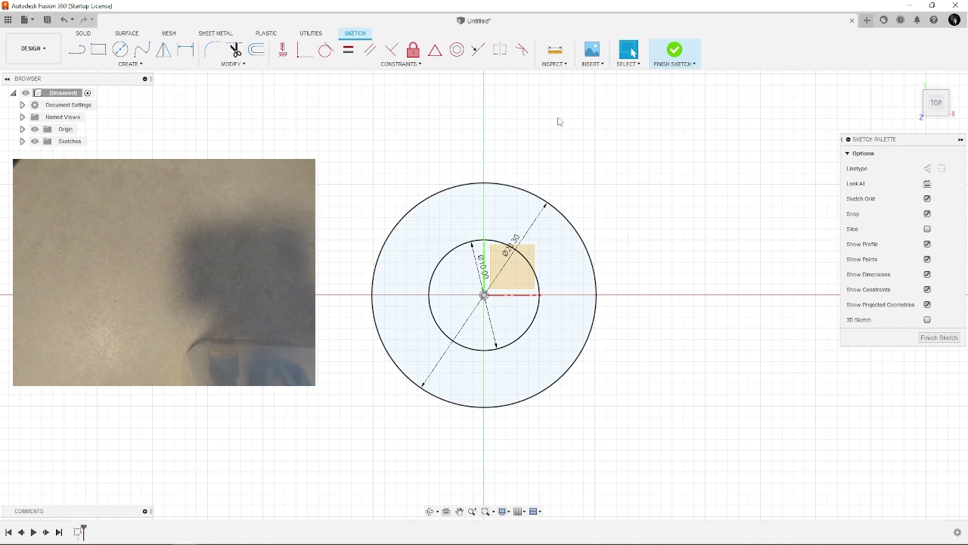
left_click(454, 225)
type("e")
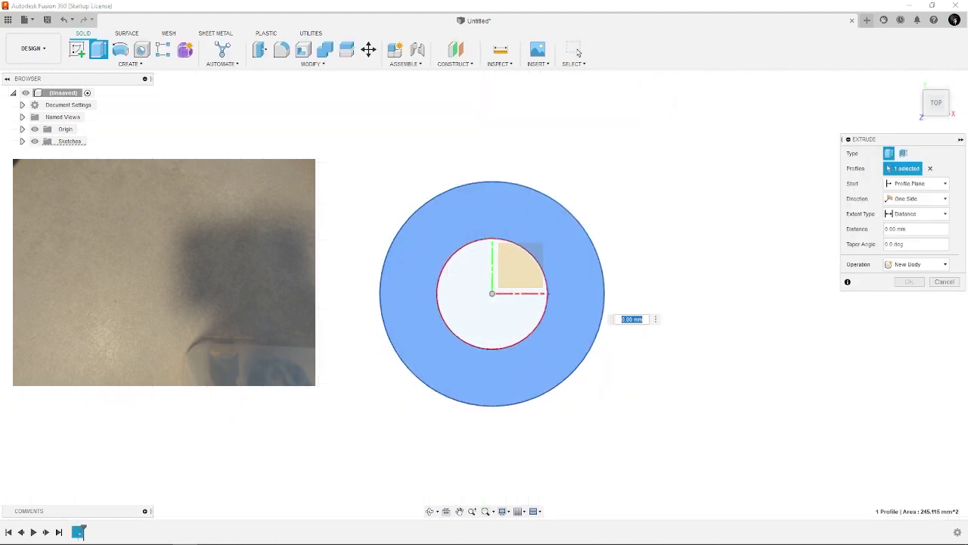
type("1.2")
key("Return")
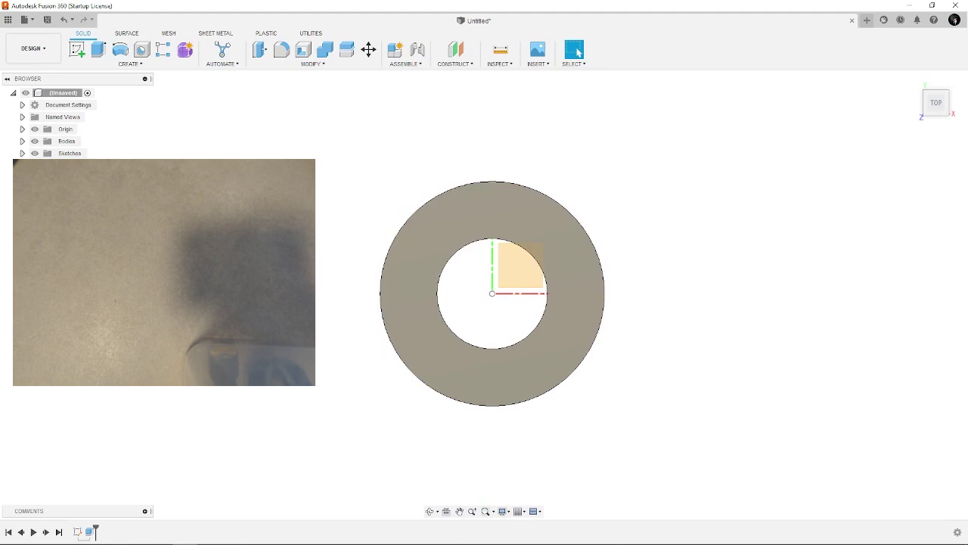
Start a sketch on the ring's top face and draw an 18.2 mm diameter circle centred on the origin
scroll(589, 250, "up", 3)
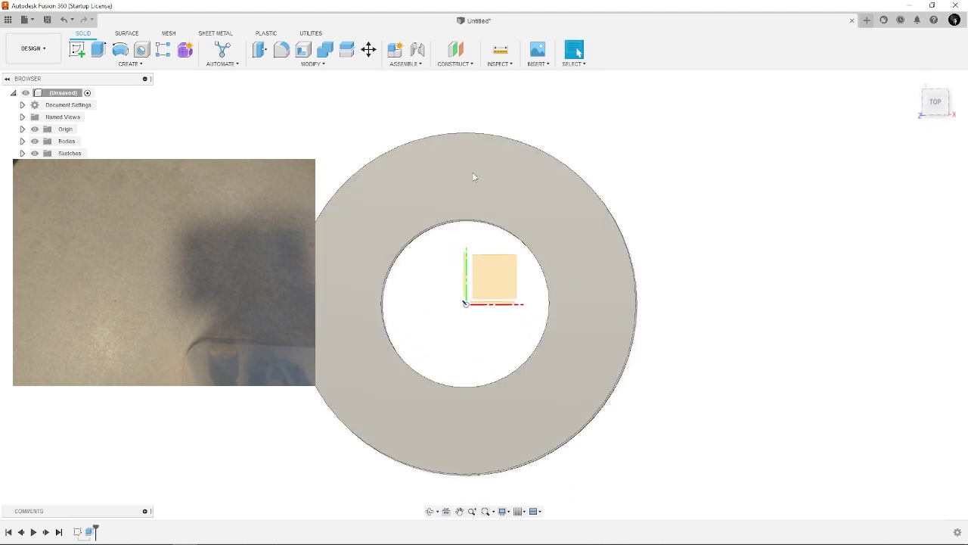
left_click(473, 174)
right_click(469, 172)
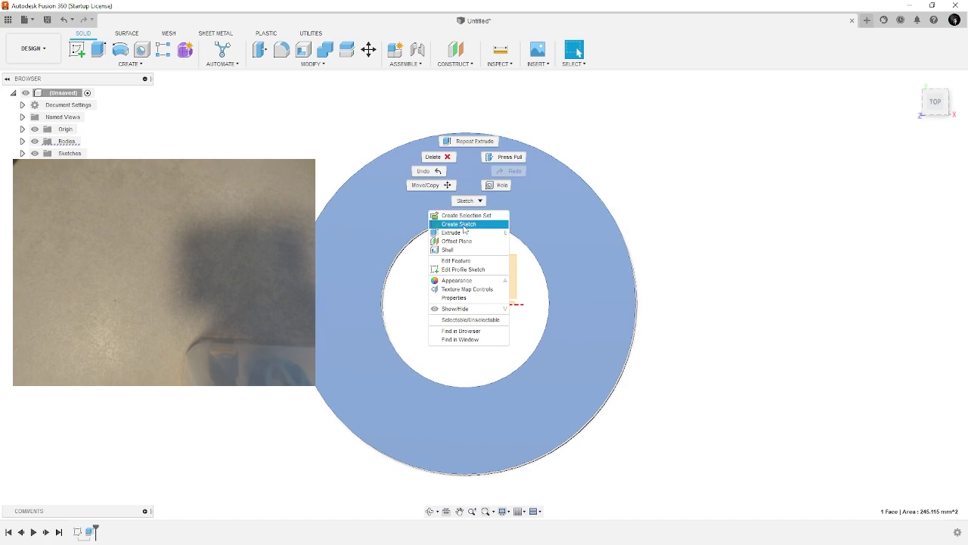
left_click(463, 225)
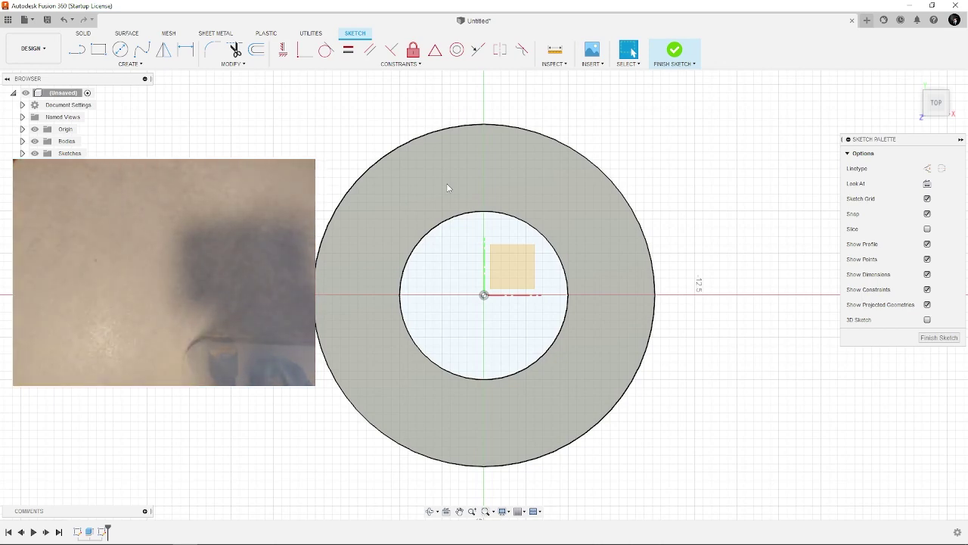
key("c")
left_click(485, 295)
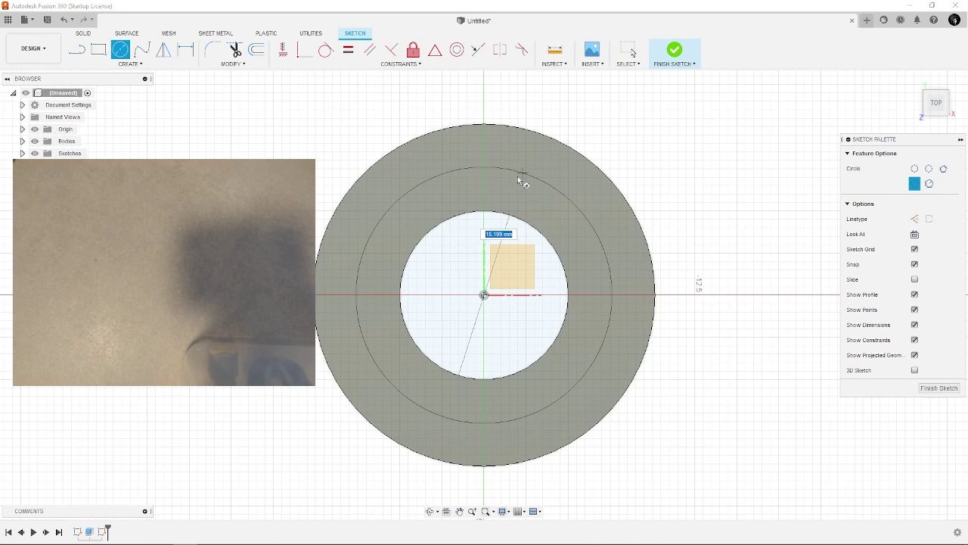
type("18.2")
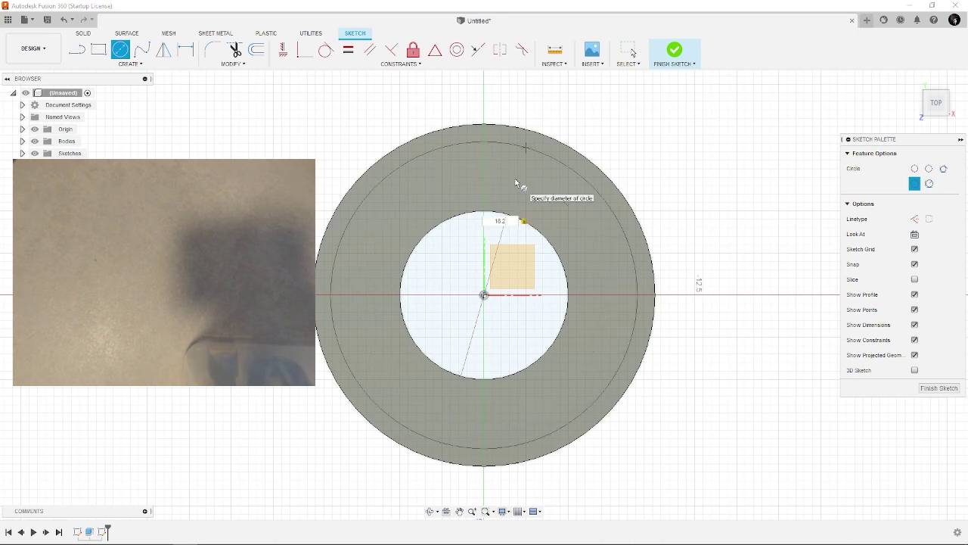
key("Return")
key("Escape")
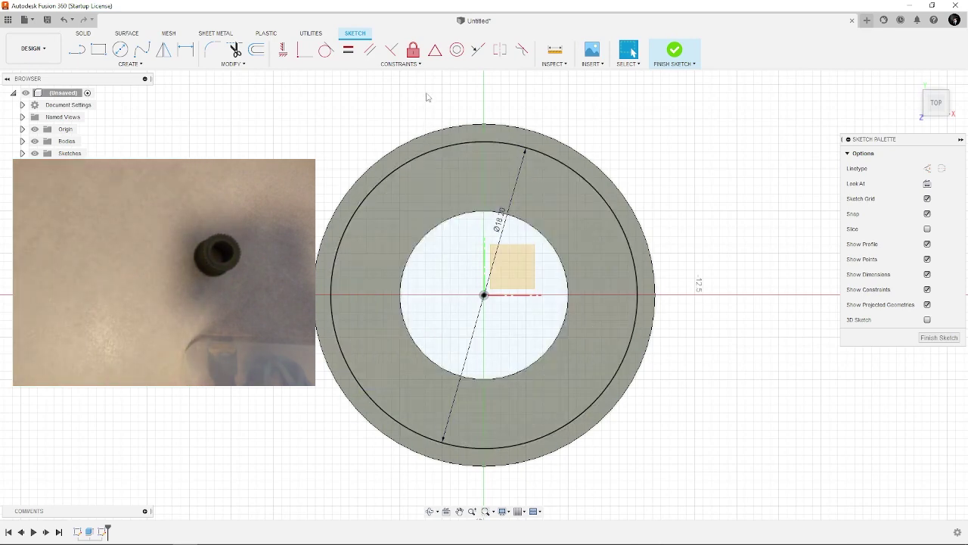
key("l")
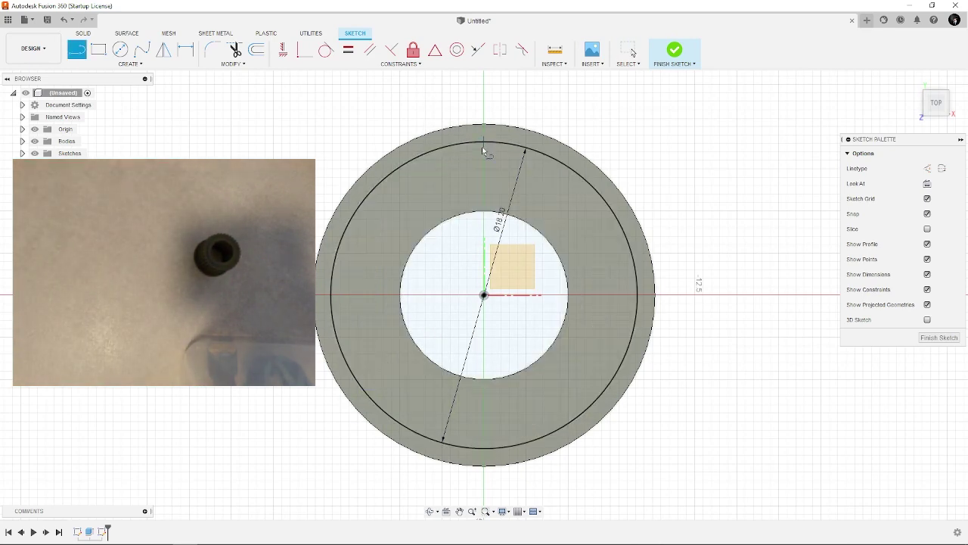
left_click(482, 146)
key("Escape")
key("Escape")
Draw a vertical construction line from the origin up to the 18.2 mm circle
key("l")
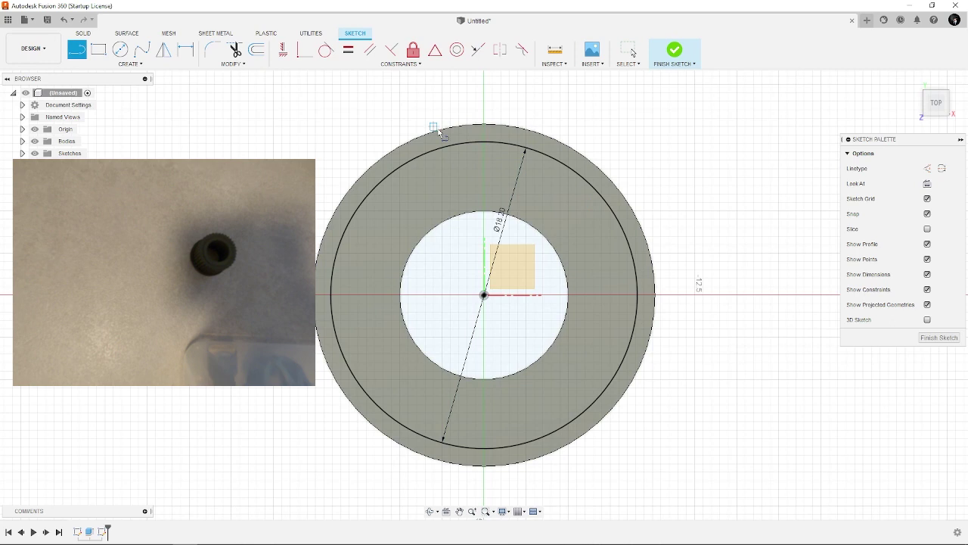
key("x")
left_click(483, 294)
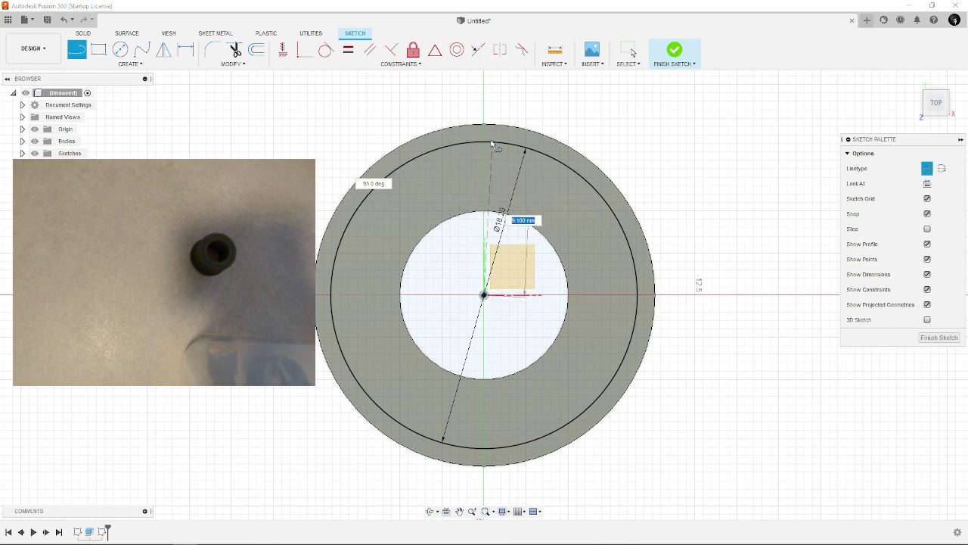
left_click(485, 142)
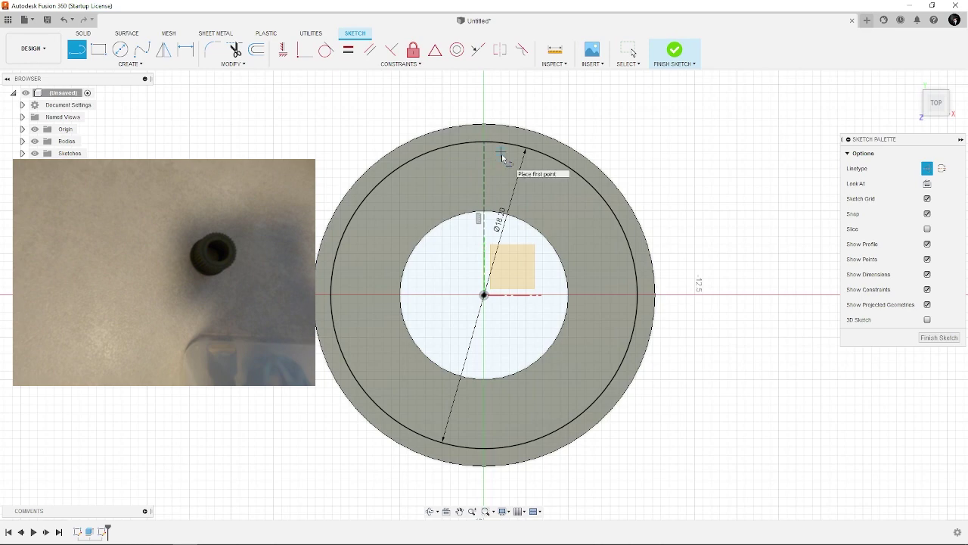
Sketch a V-shaped notch of normal lines, about 1.2 mm wide and 0.94 mm deep, from the 18.2 mm circle with its tip on the construction line
key("x")
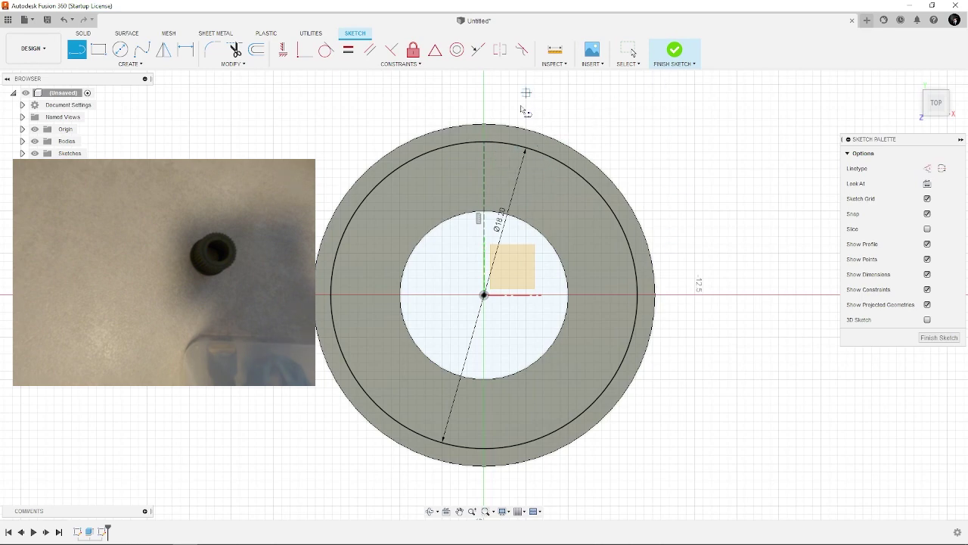
left_click(485, 160)
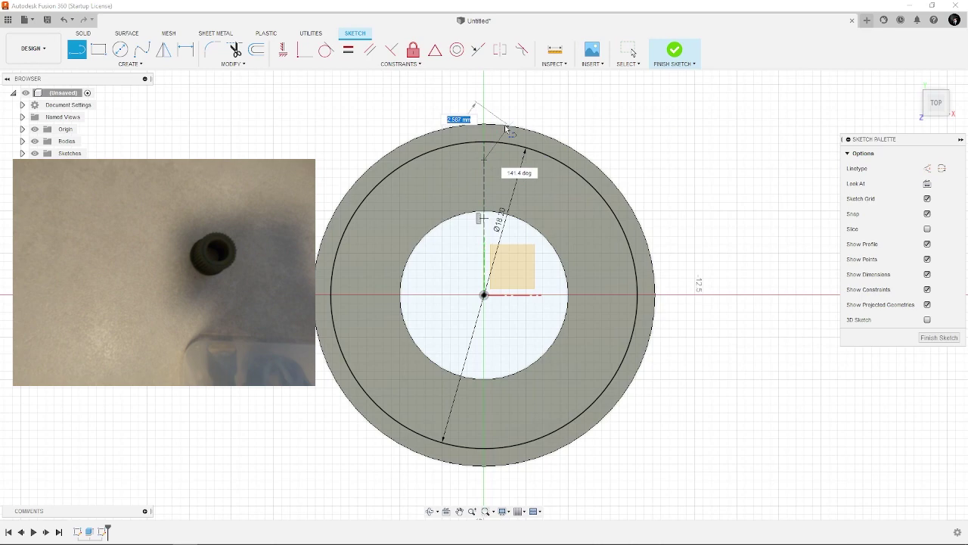
key("Escape")
scroll(505, 128, "up", 5)
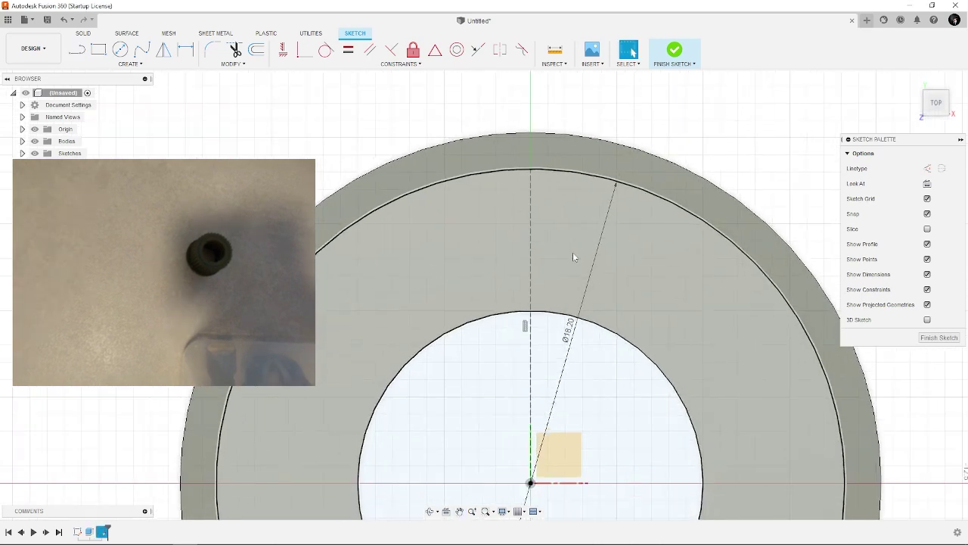
key("l")
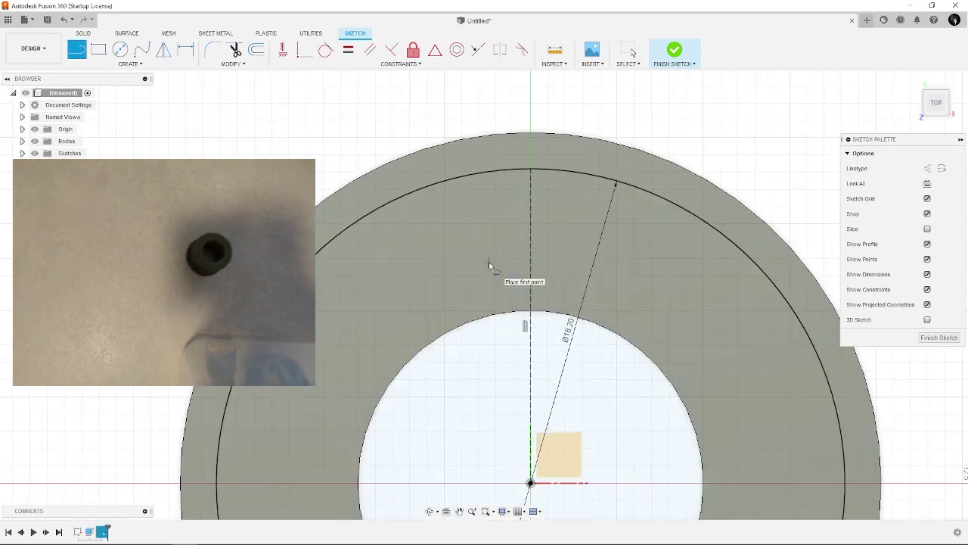
left_click(552, 169)
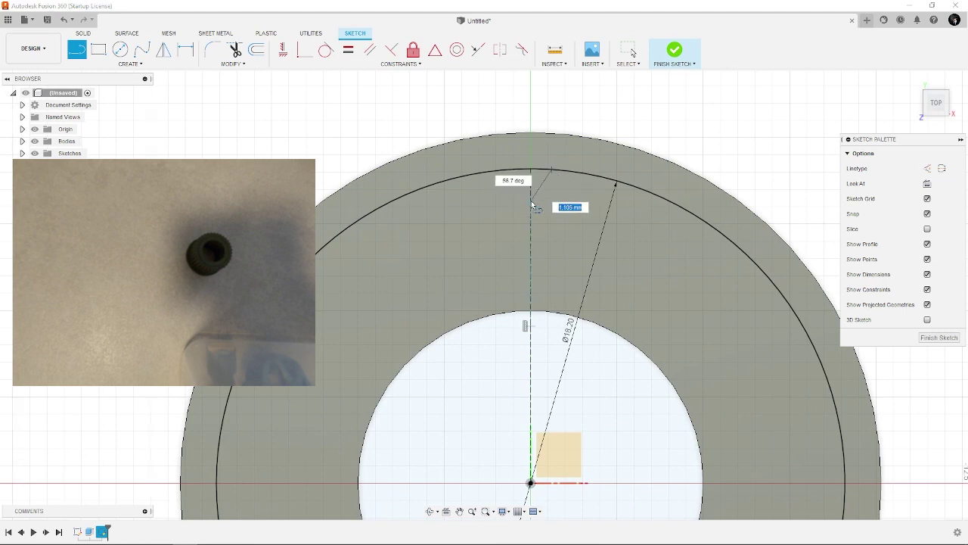
key("Escape")
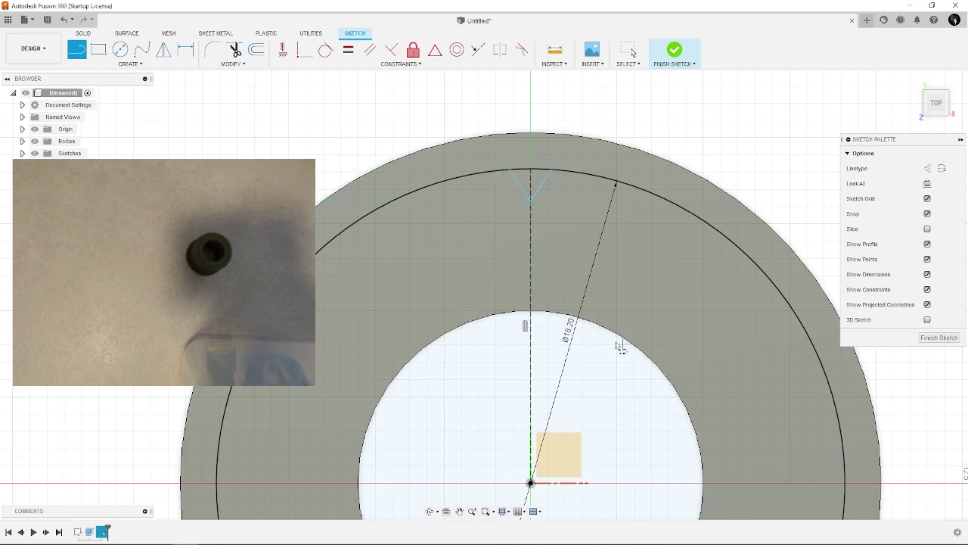
Dimension both outer corners of the notch 0.5 mm horizontally from the construction line's upper endpoint
key("d")
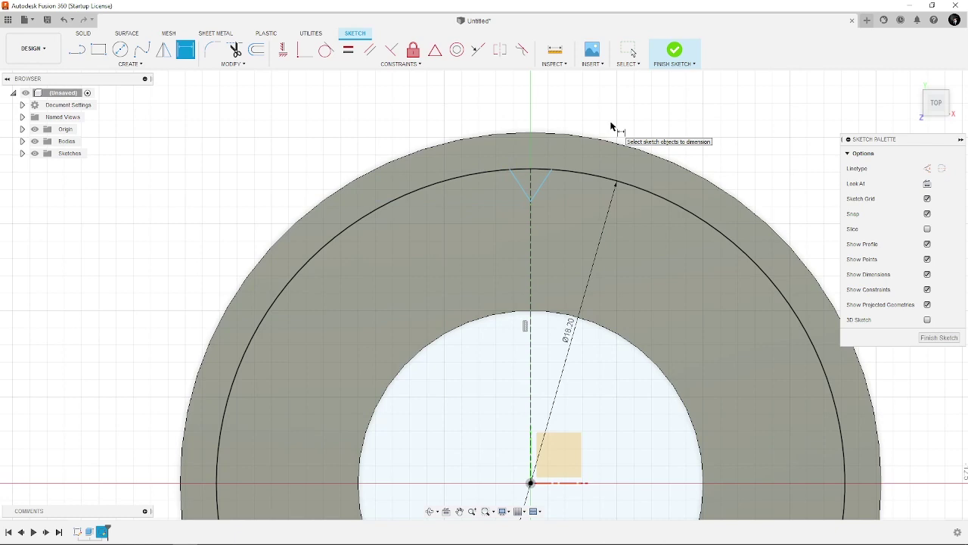
left_click(535, 166)
left_click(555, 169)
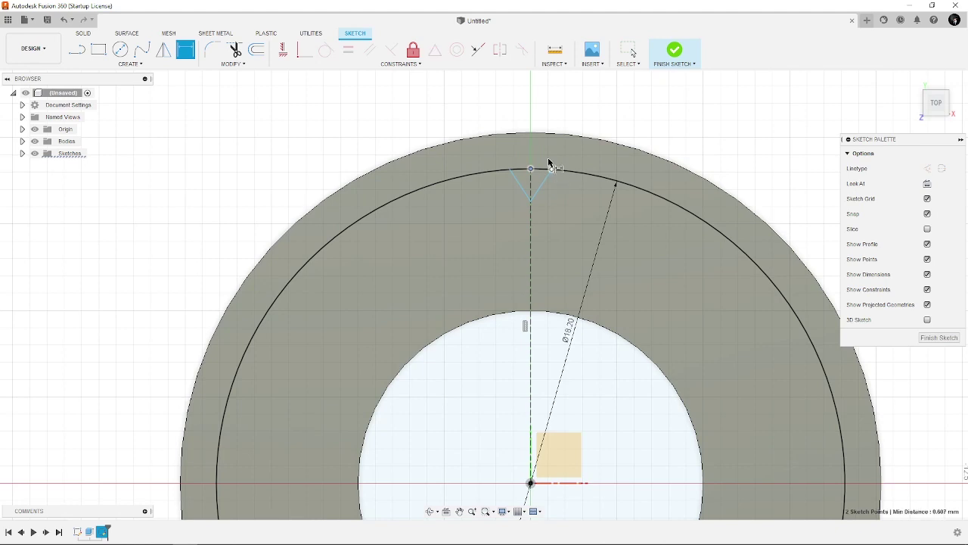
left_click(554, 153)
type("0.5")
key("Return")
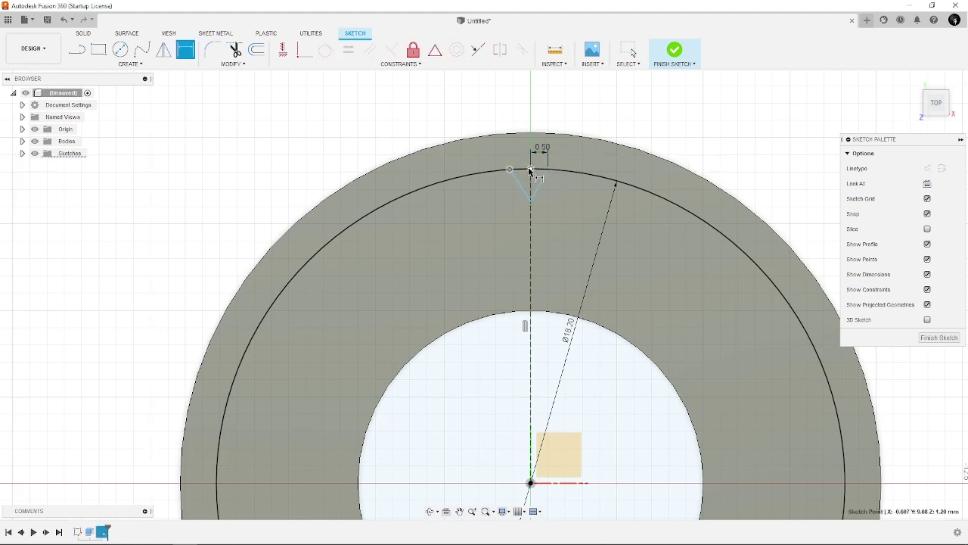
key("ctrl+z")
type("0.5")
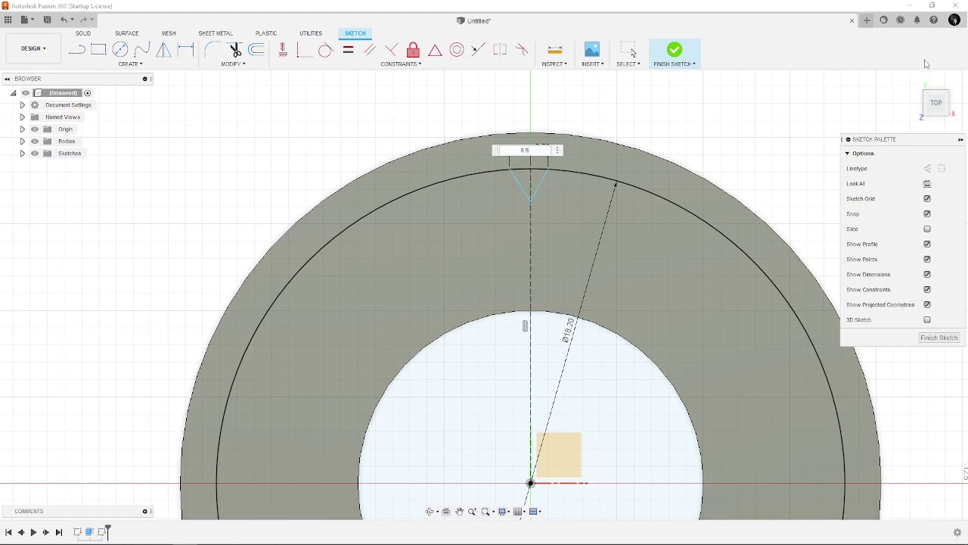
key("Return")
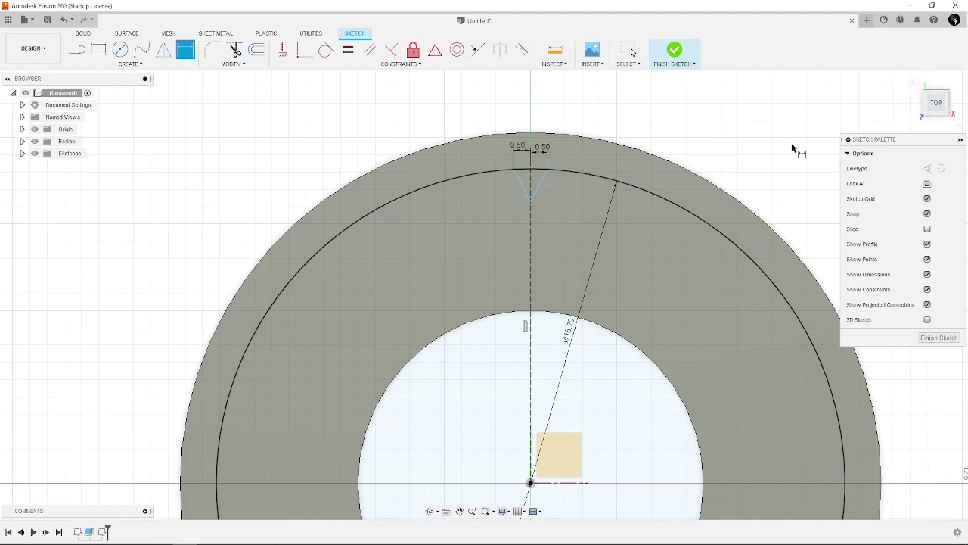
Dimension the notch's depth from the construction line's upper endpoint to its tip as 0.75 mm
left_click(531, 201)
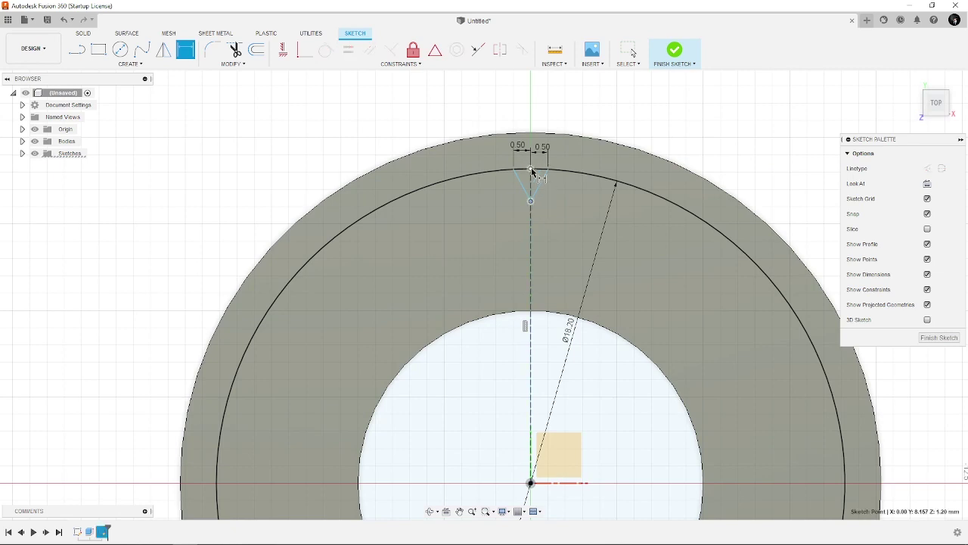
left_click(536, 171)
left_click(495, 194)
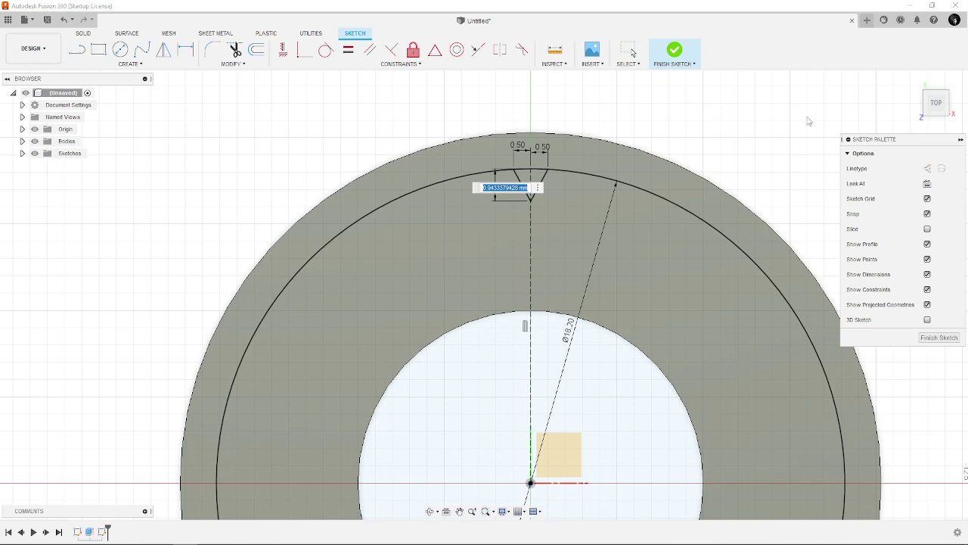
type("0.5")
key("Return")
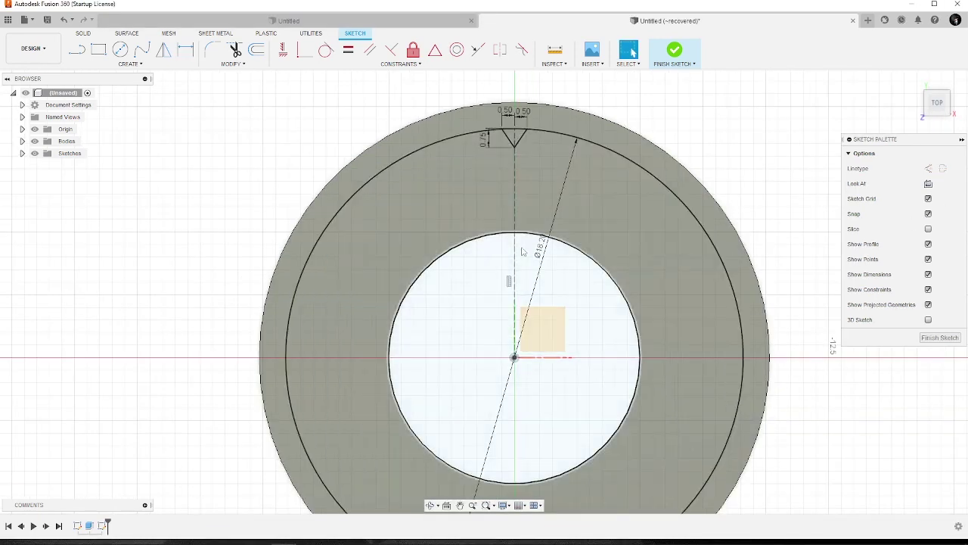
Pattern the two V-notch lines in a full circle around the origin with a quantity of 36
left_click(508, 138)
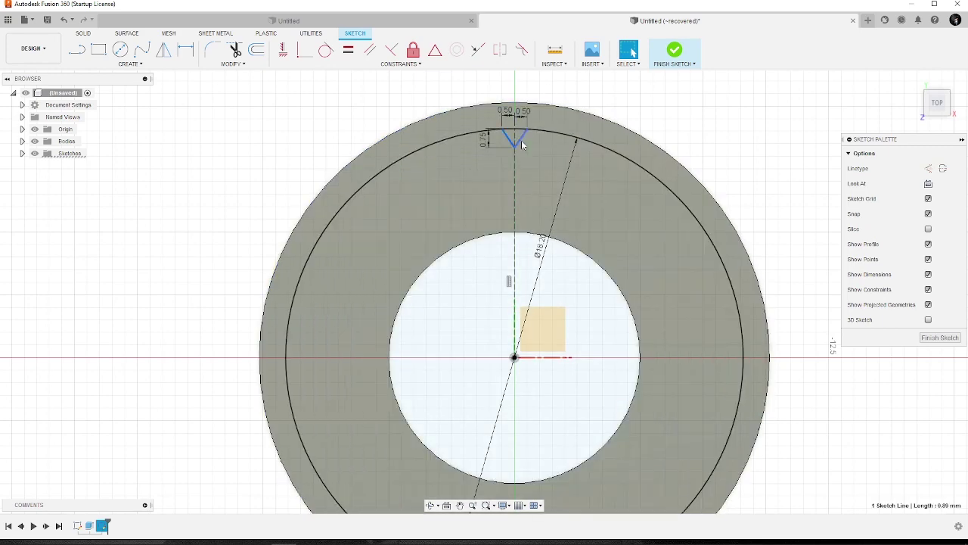
left_click(522, 138, "shift")
left_click(117, 67)
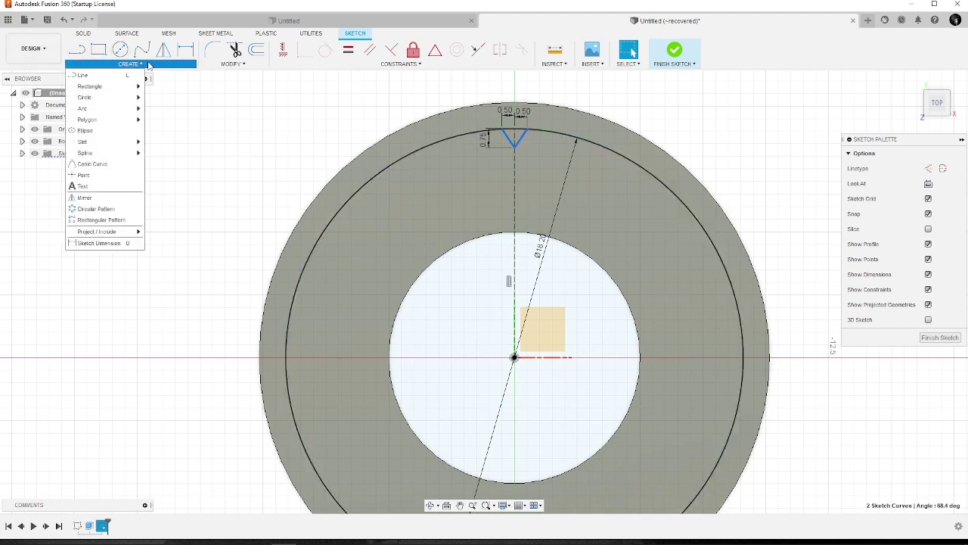
left_click(96, 210)
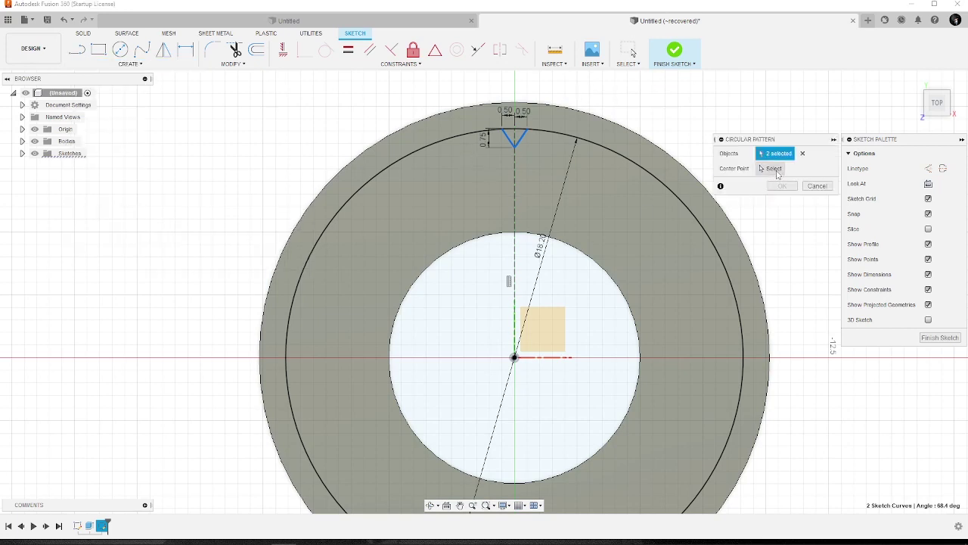
left_click(771, 168)
left_click(513, 356)
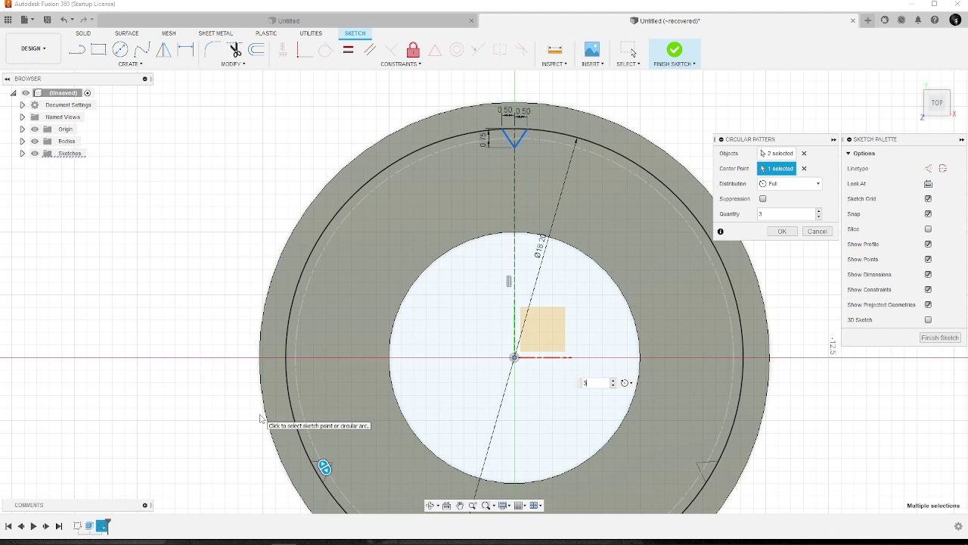
type("6")
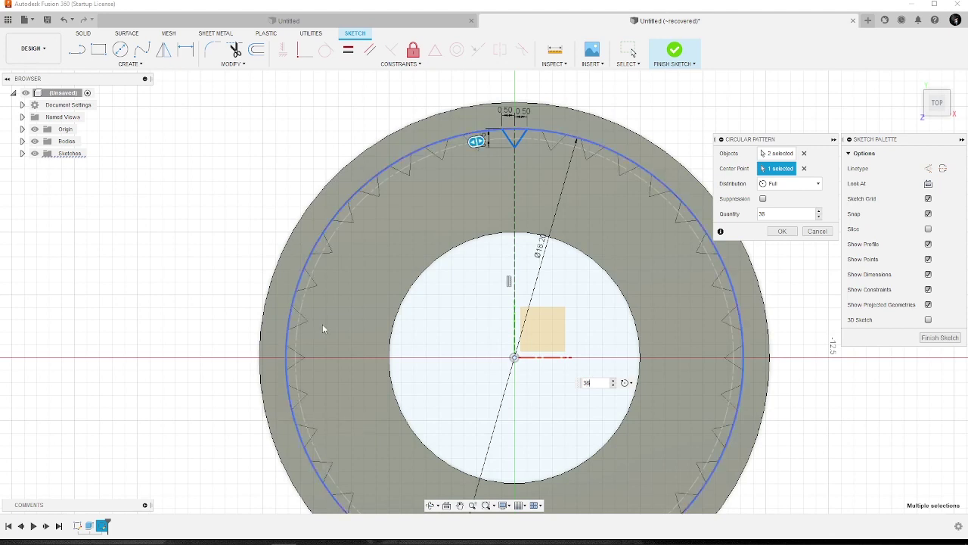
left_click(782, 232)
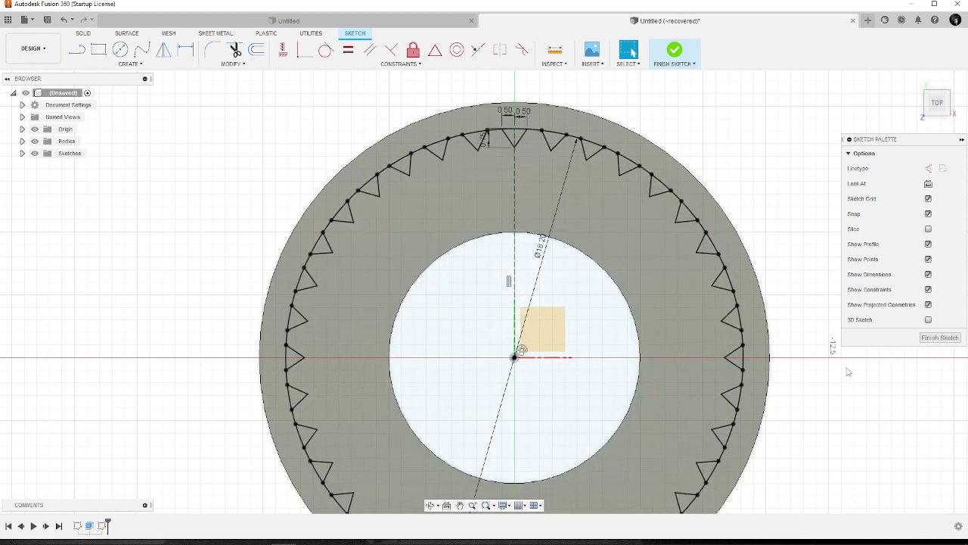
Extrude the notched profile together with the centre circle 10.4 mm upward, joined to the base ring
scroll(730, 326, "down", 2)
mouse_move(728, 354)
middle_mouse_down()
mouse_move(716, 265)
mouse_move(689, 272)
middle_mouse_up()
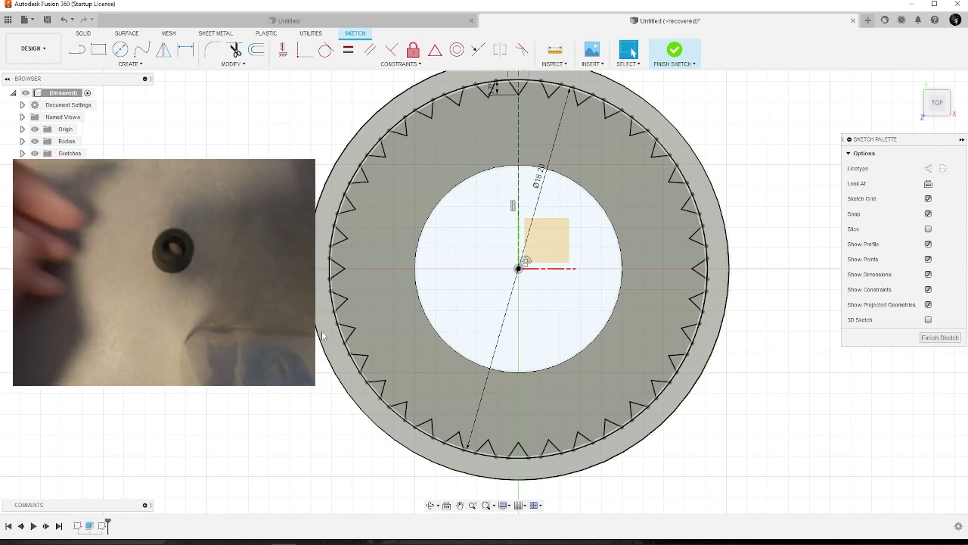
key("super")
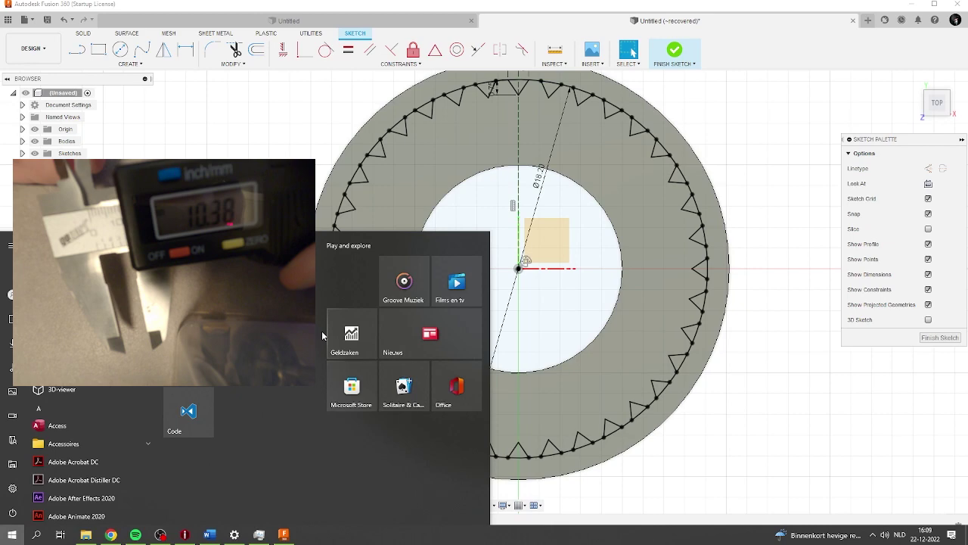
left_click(580, 169)
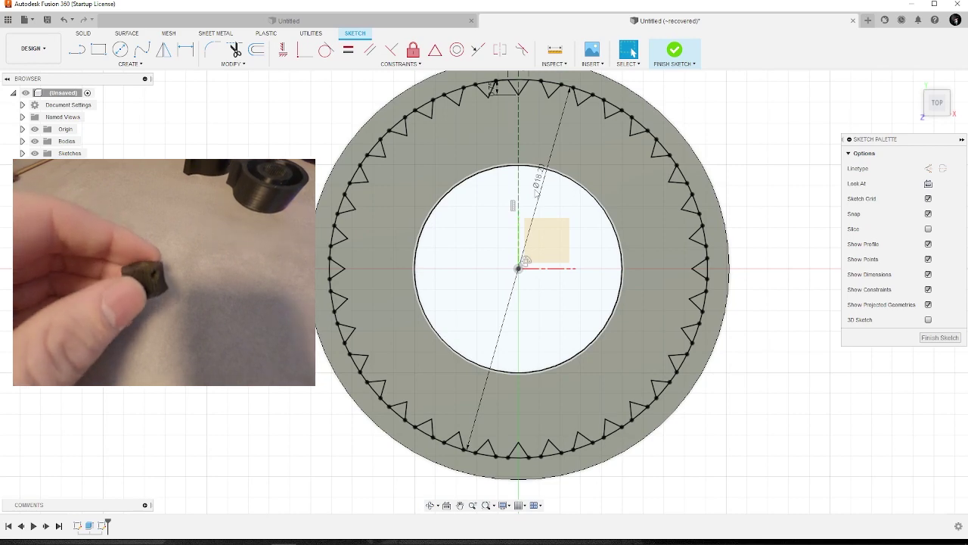
left_click(462, 157)
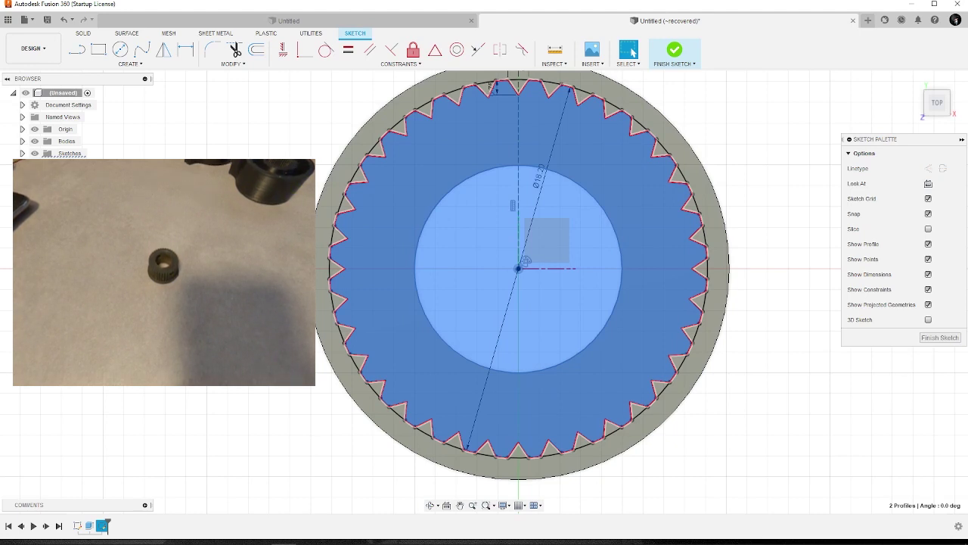
key("e")
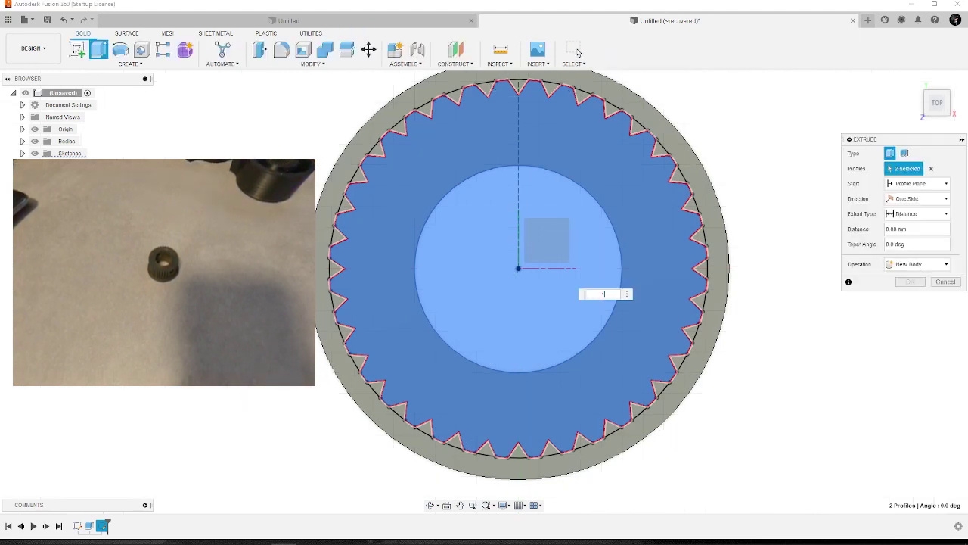
type("10.4")
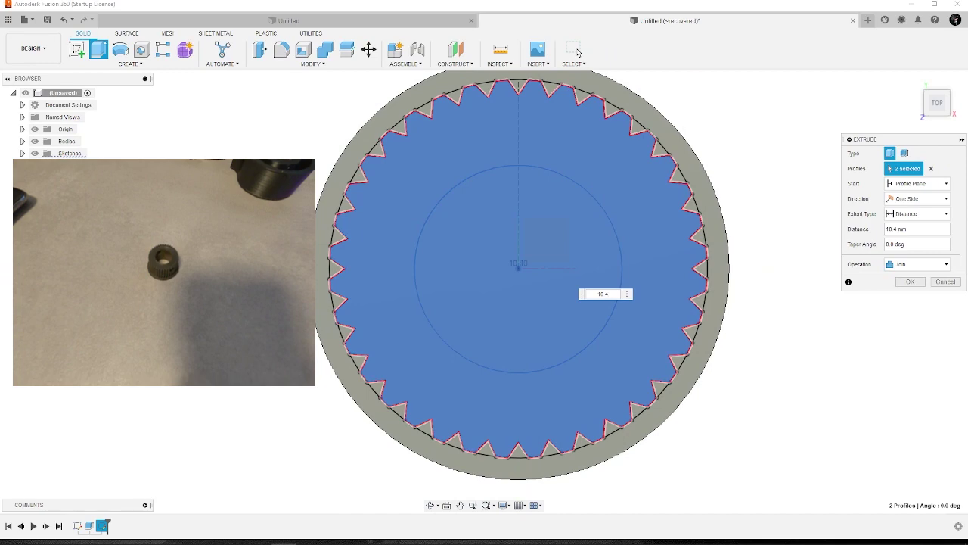
key("F6")
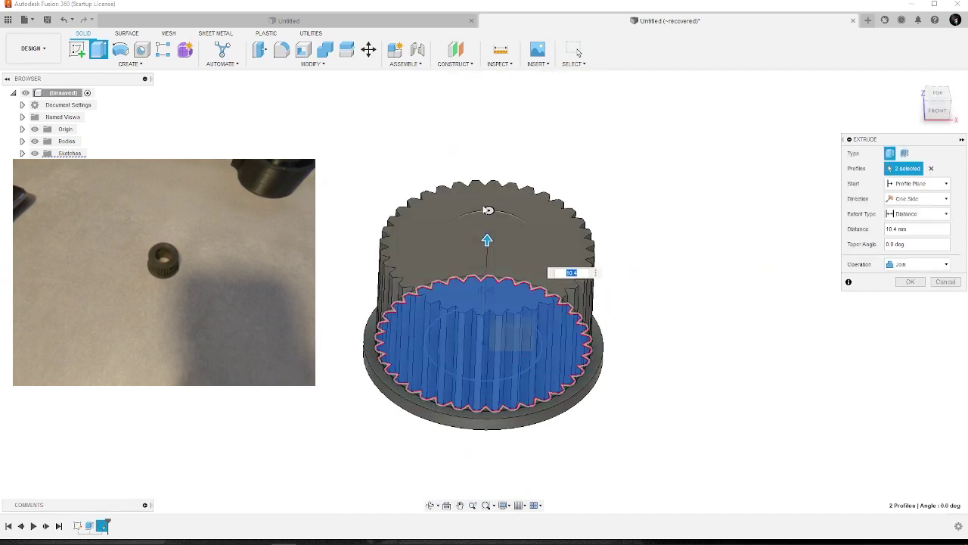
Give the ridged extrusion a taper angle of -3 degrees and complete it
left_click_drag(488, 211, 491, 209)
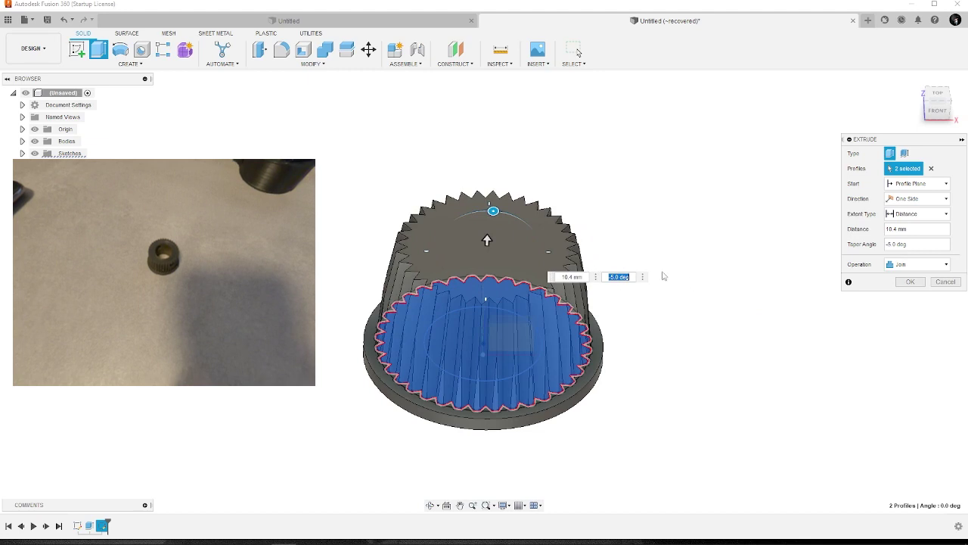
left_click(613, 277)
key("BackSpace")
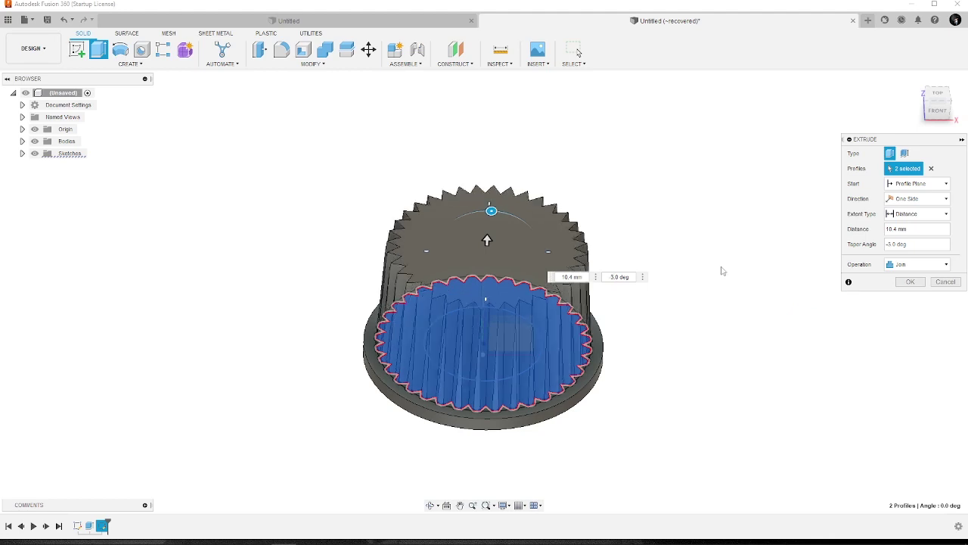
left_click(908, 281)
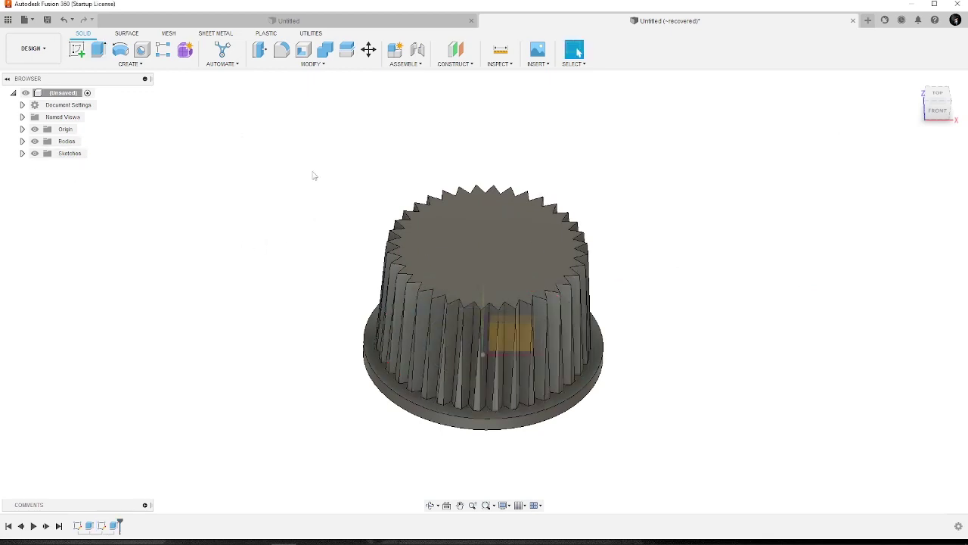
Extrude the round face inside the base ring's hole through the ridged body to cut a through hole
middle_click_drag(718, 398, 635, 303, "shift")
left_click(444, 287)
key("e")
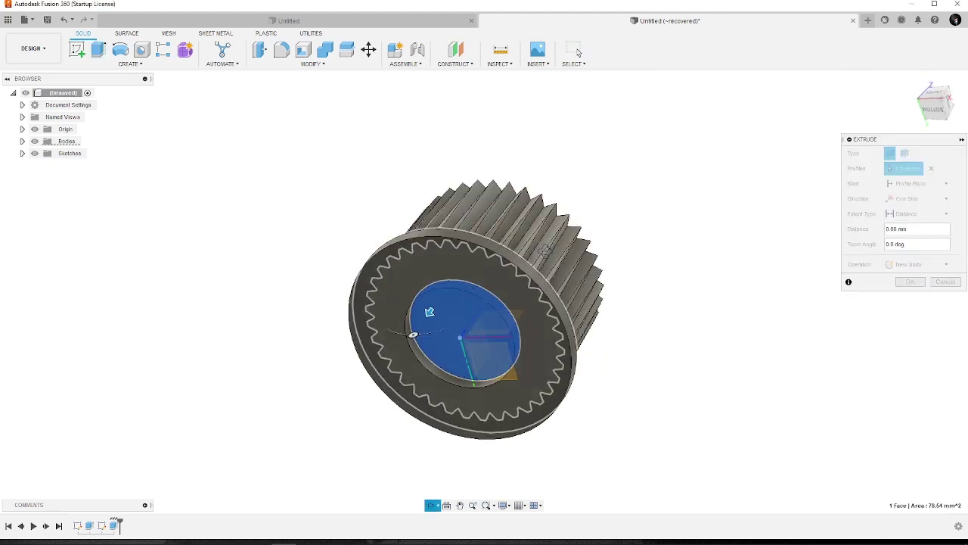
left_click_drag(429, 319, 732, 261)
left_click(910, 297)
Hide the origin planes and axes so only the ridged part is shown
middle_click_drag(619, 169, 674, 282, "shift")
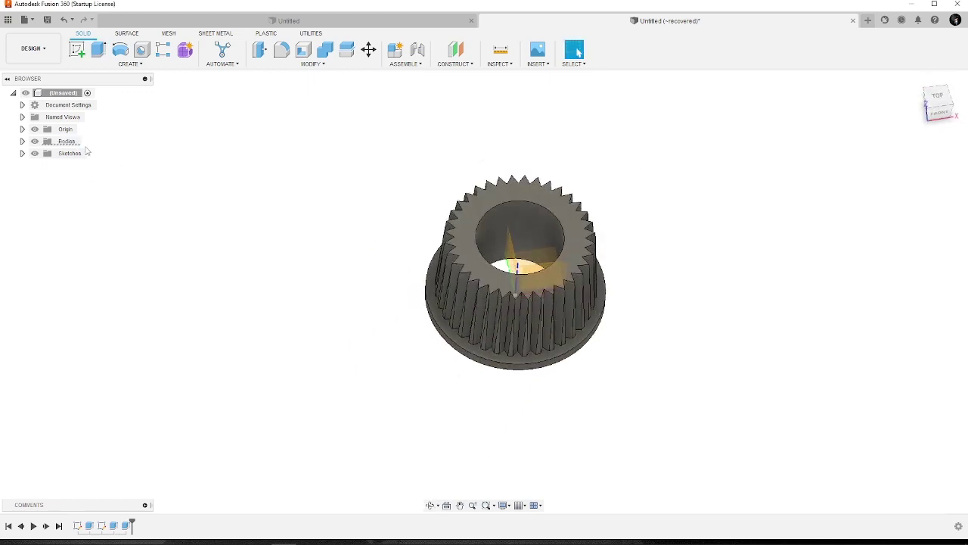
left_click(22, 153)
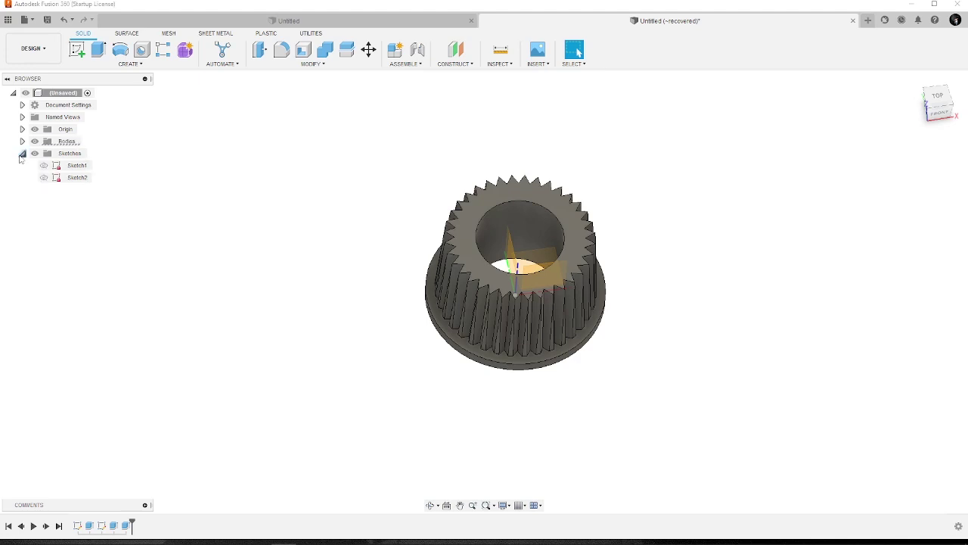
left_click(22, 153)
left_click(22, 129)
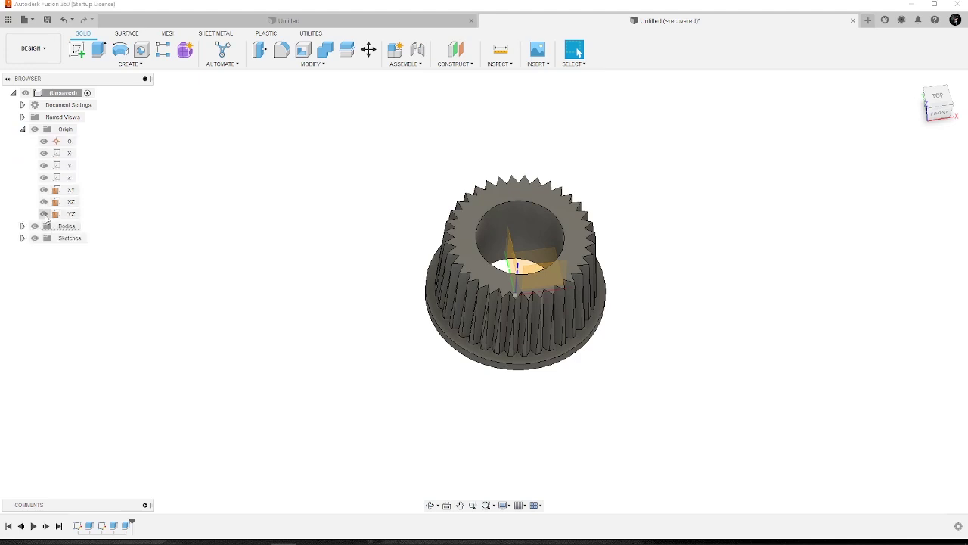
left_click(34, 129)
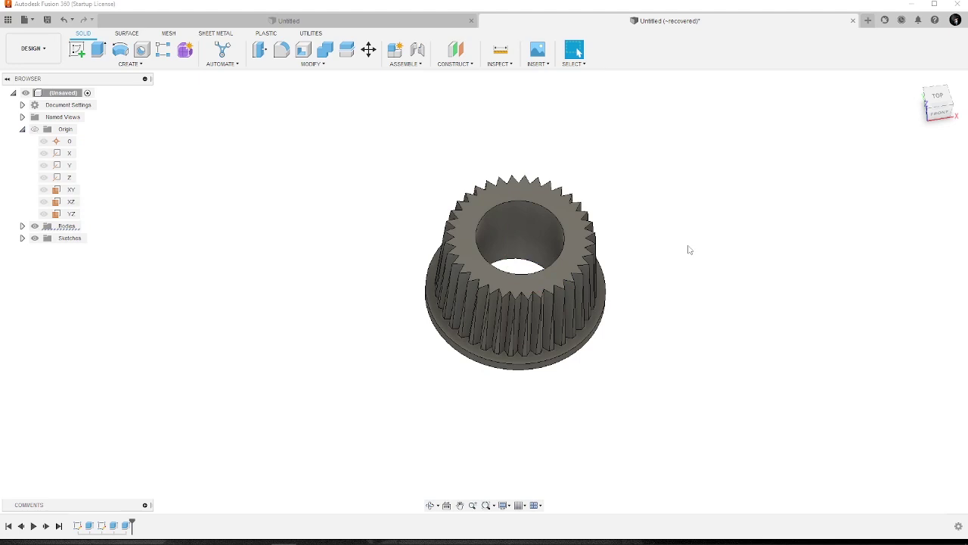